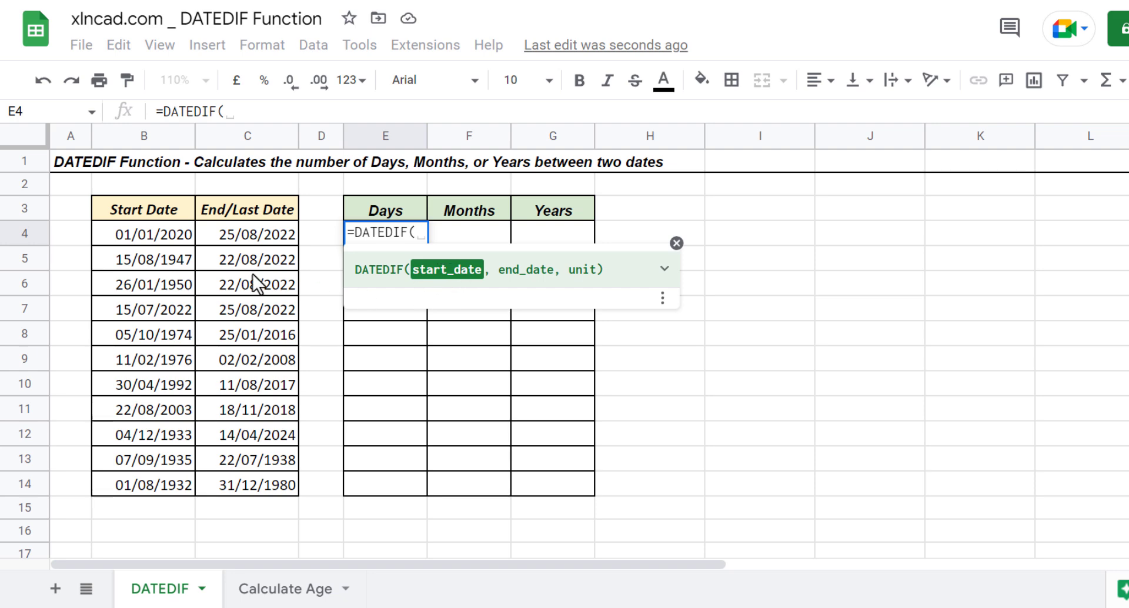
Complete the Days formula in E4 as =DATEDIF(B4,C4,"D")
{"action": "left_click", "coordinate": [150, 240]}
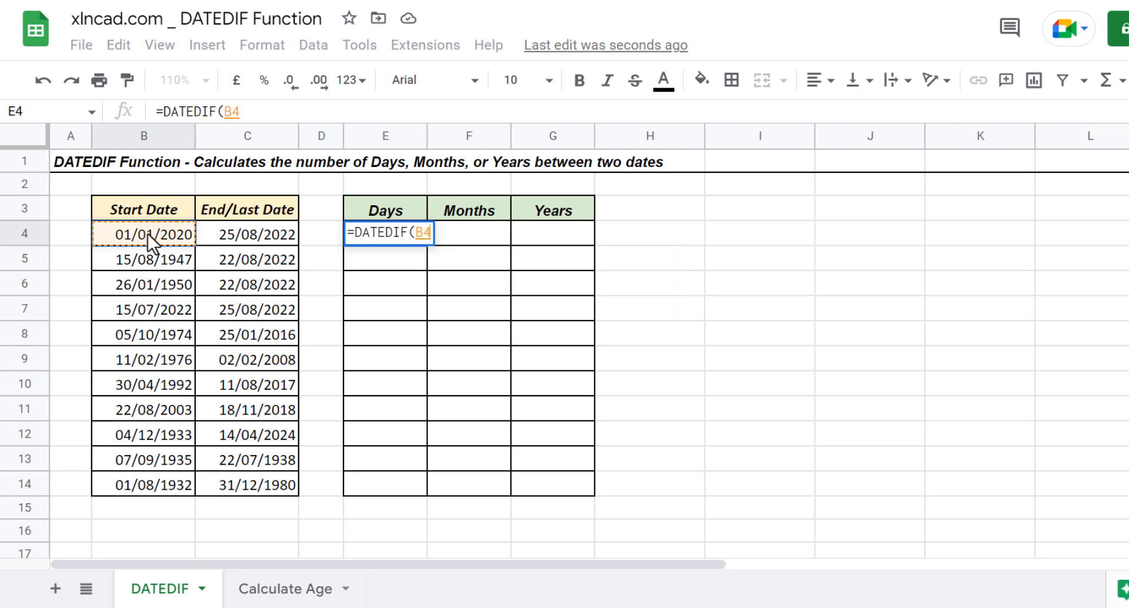
{"action": "type", "text": ","}
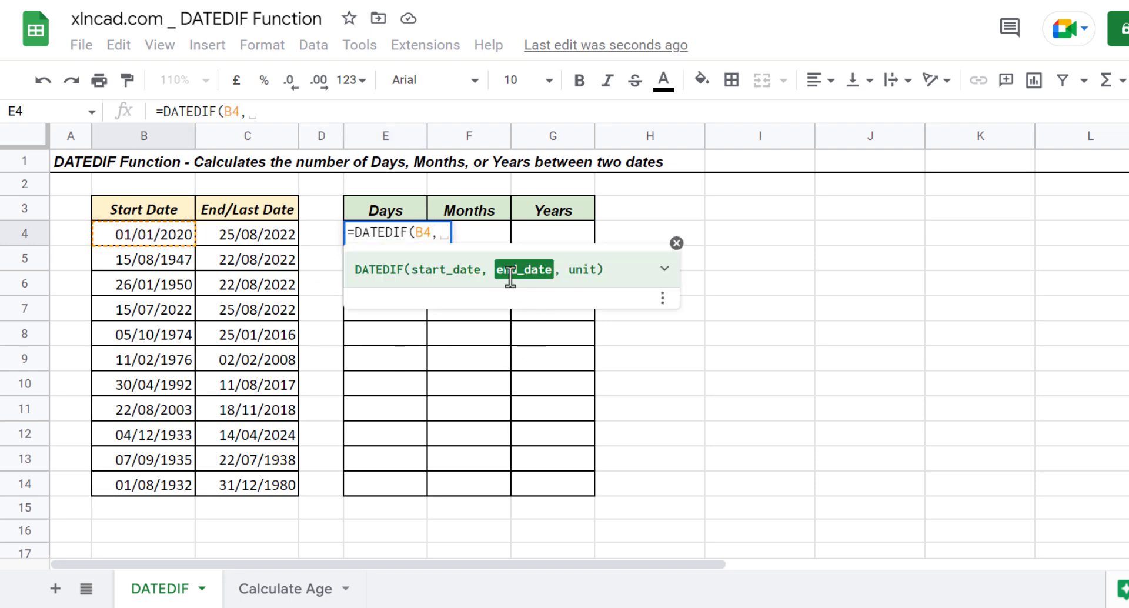
{"action": "left_click", "coordinate": [245, 238]}
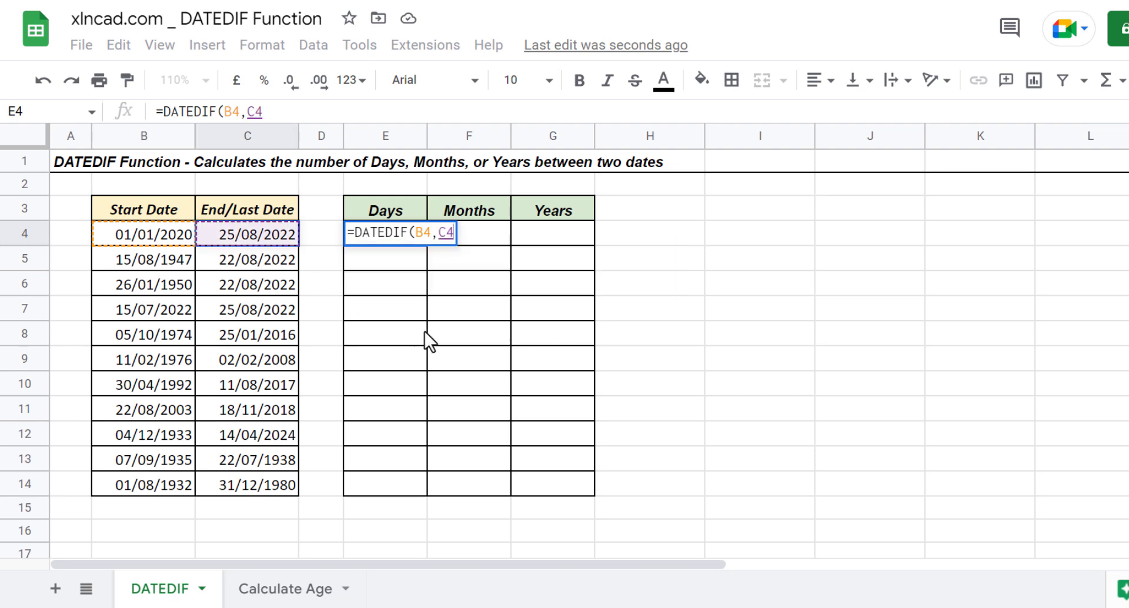
{"action": "type", "text": ","}
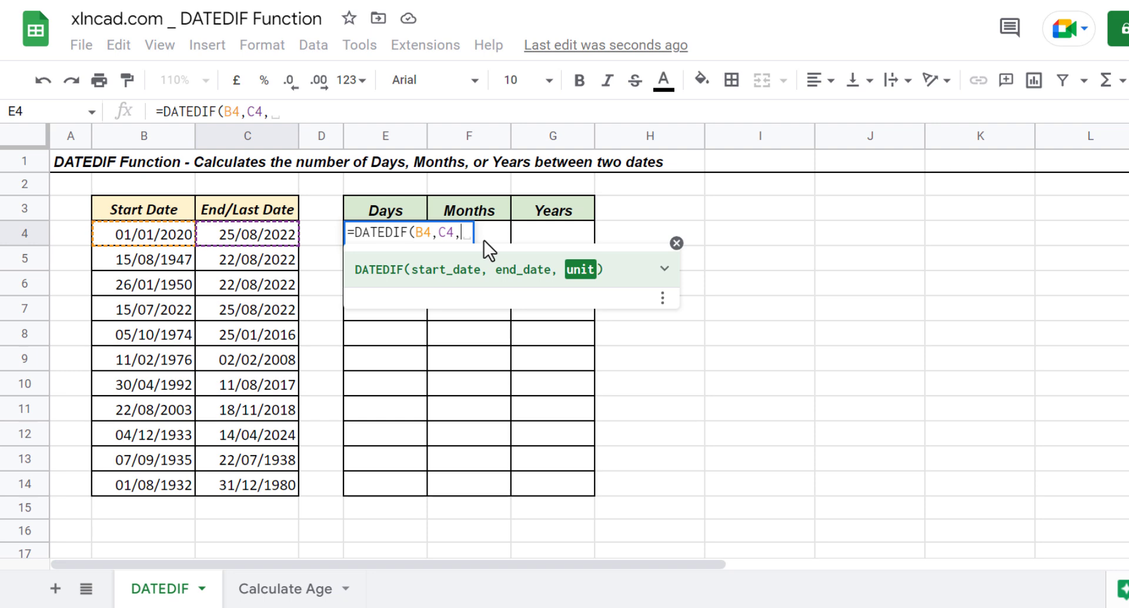
{"action": "type", "text": "\"D"}
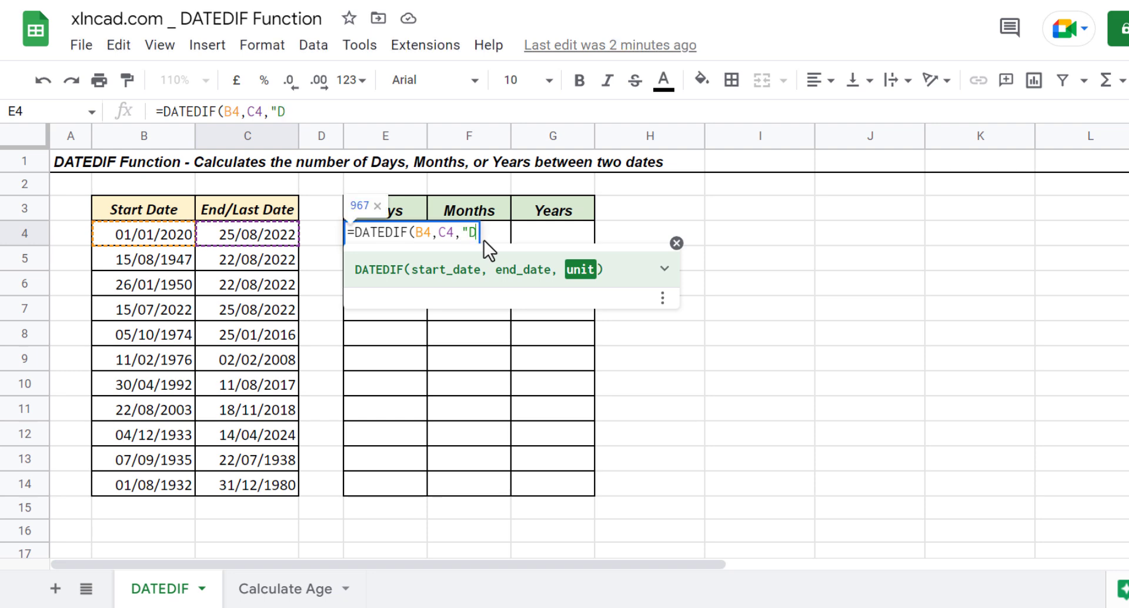
{"action": "type", "text": "\")"}
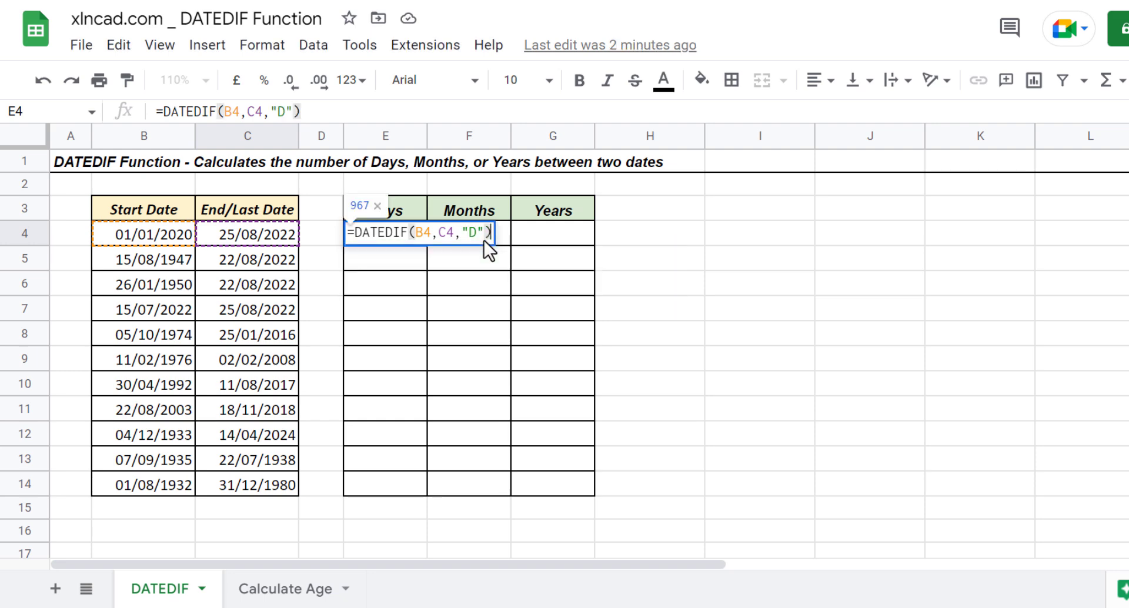
{"action": "key", "text": "Return"}
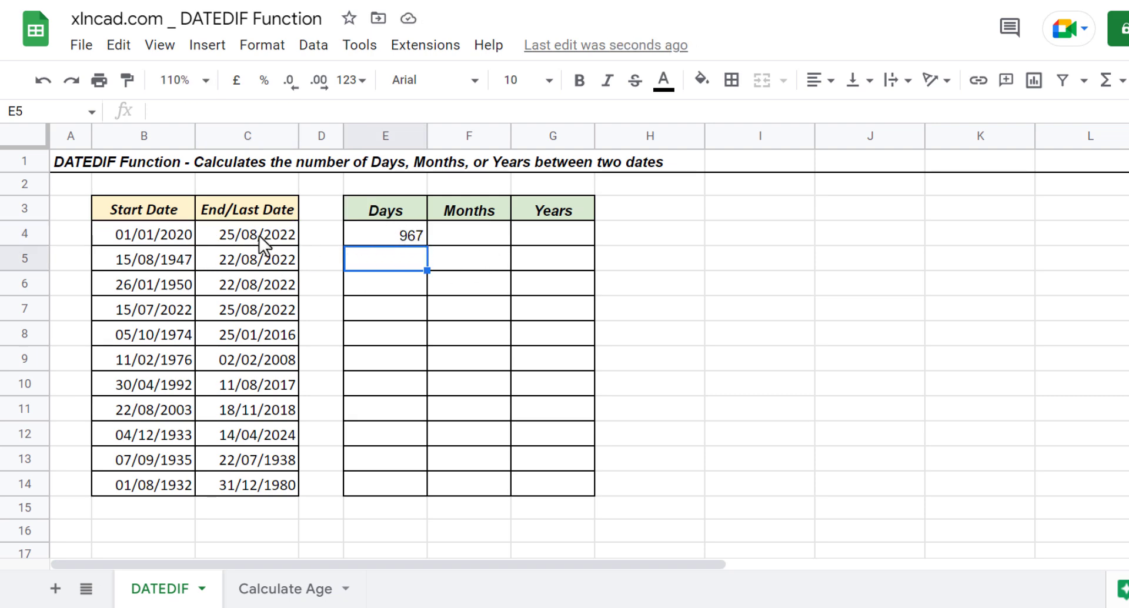
Copy the Days formula from E4 down through E14 and check the start and end dates in row 7
{"action": "left_click", "coordinate": [396, 241]}
{"action": "left_click_drag", "start_coordinate": [427, 246], "coordinate": [418, 489]}
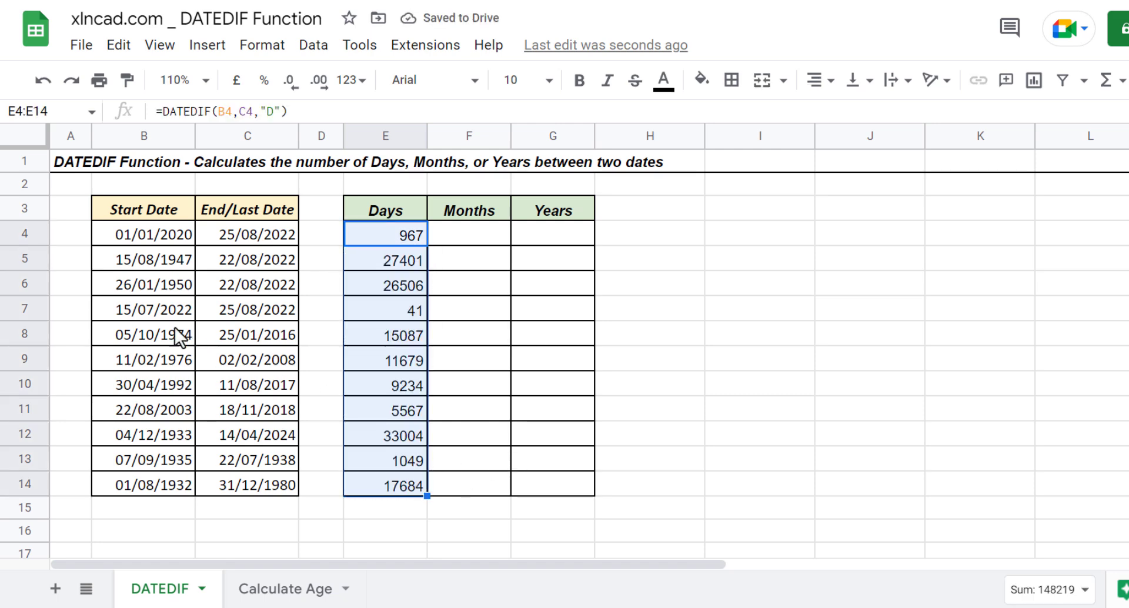
{"action": "left_click", "coordinate": [152, 304]}
{"action": "left_click", "coordinate": [257, 310]}
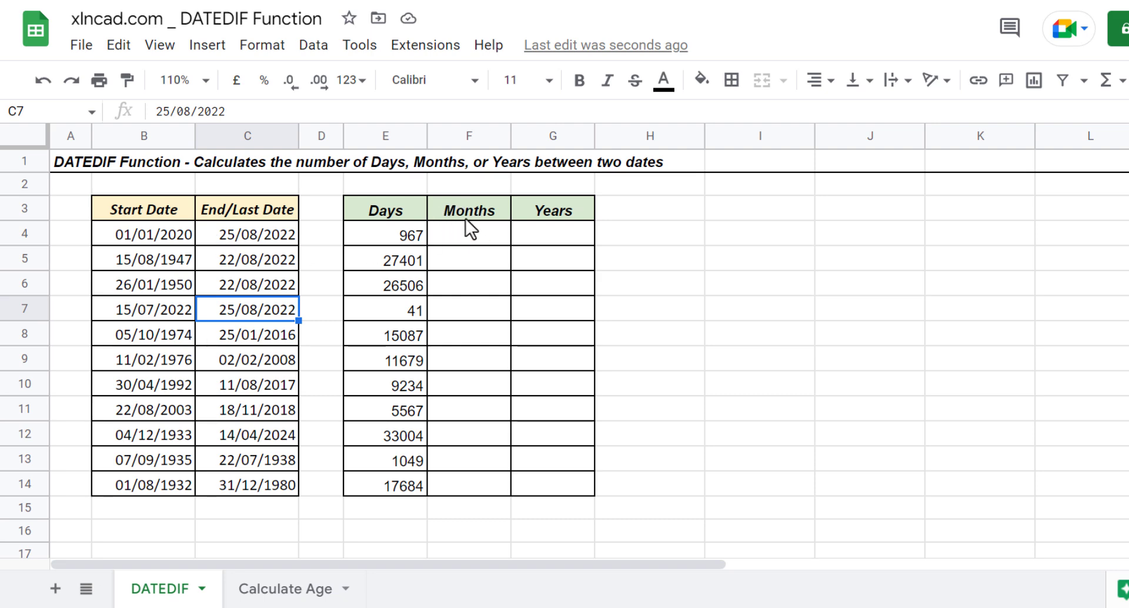
Enter =DATEDIF(B4,C4,"M") in F4 under Months and copy the formula down through F14
{"action": "left_click", "coordinate": [470, 237]}
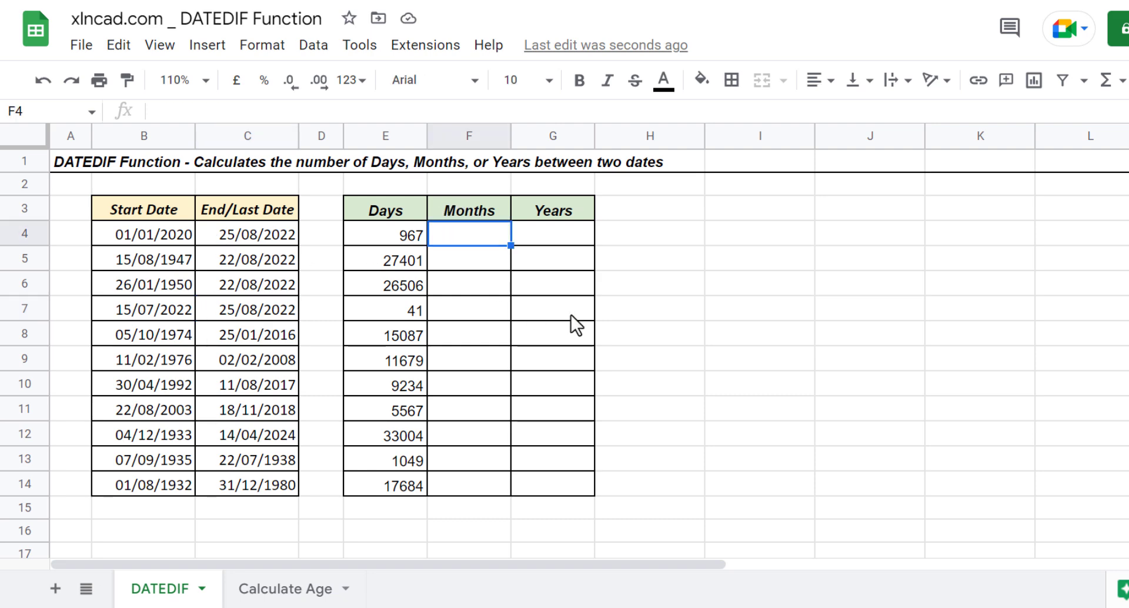
{"action": "type", "text": "=DA"}
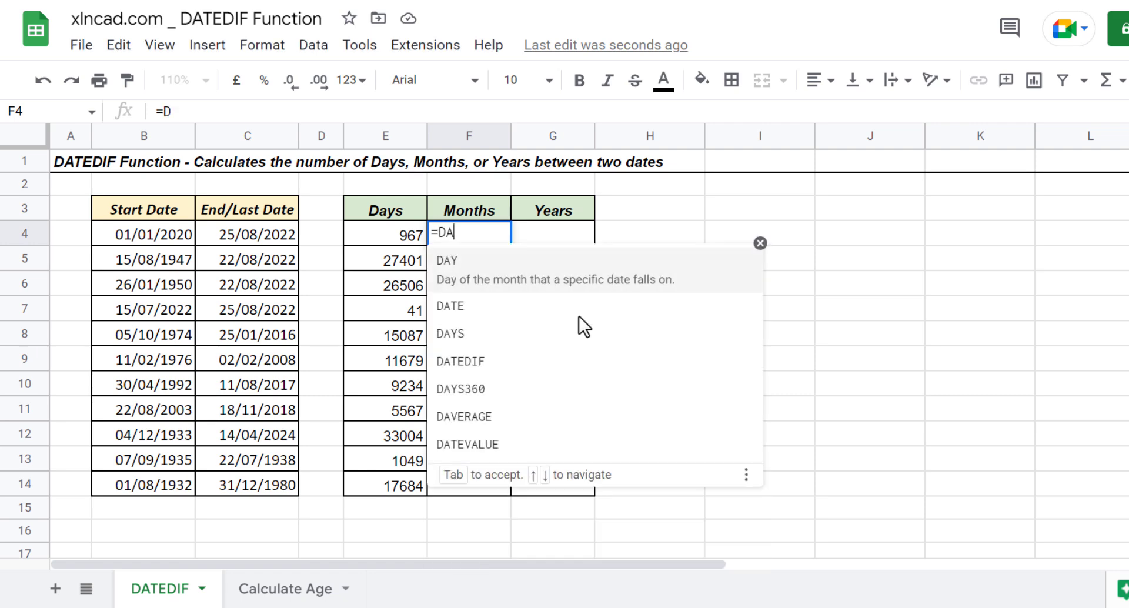
{"action": "type", "text": "TEDIF("}
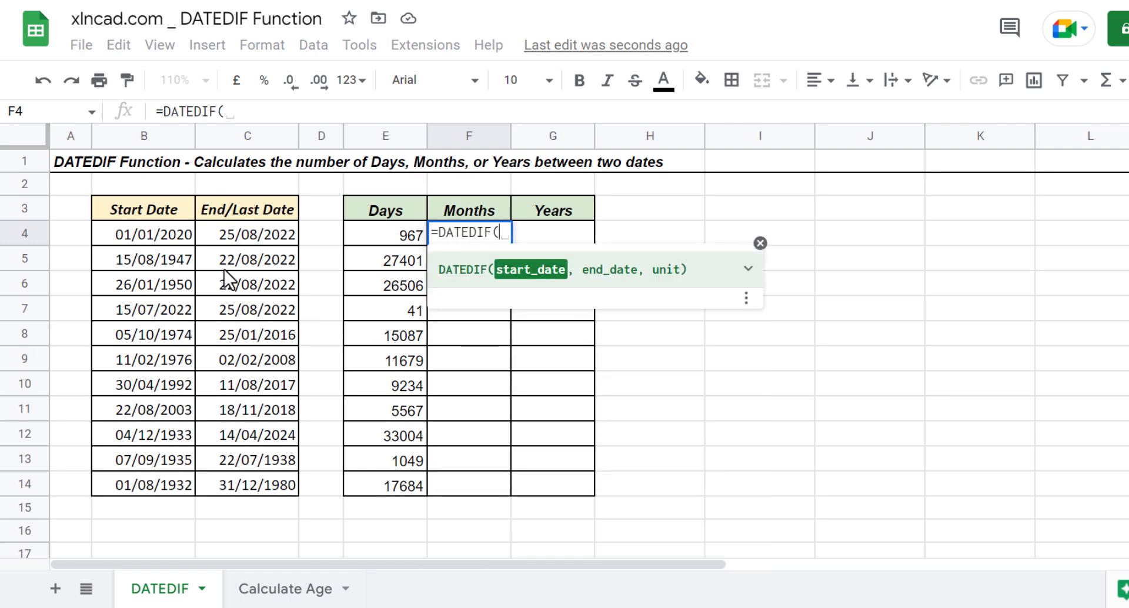
{"action": "left_click", "coordinate": [169, 237]}
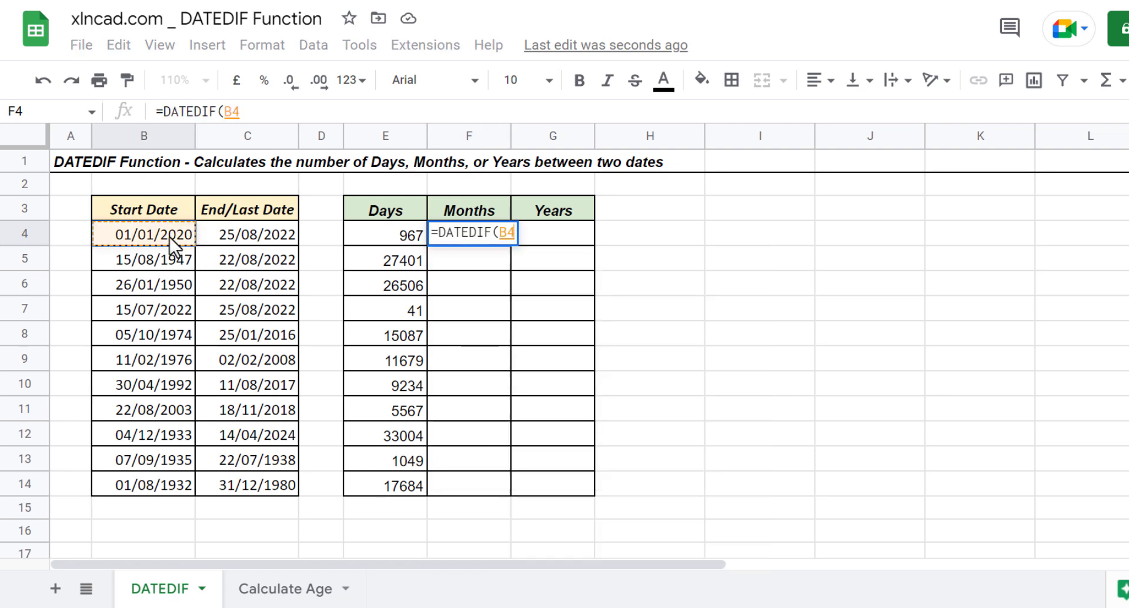
{"action": "type", "text": ","}
{"action": "left_click", "coordinate": [241, 243]}
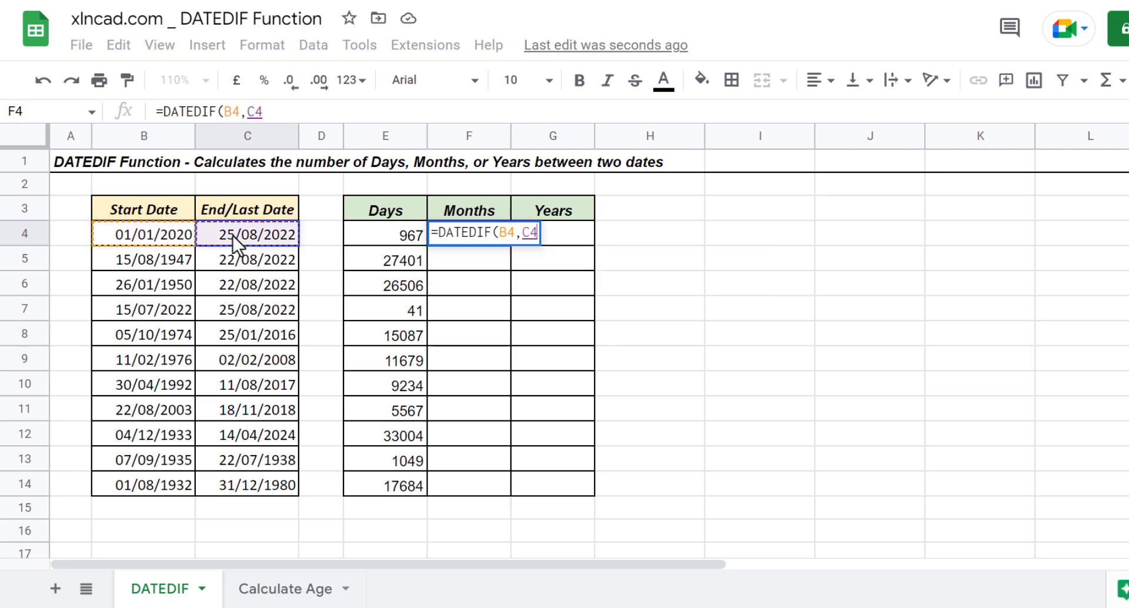
{"action": "type", "text": ","}
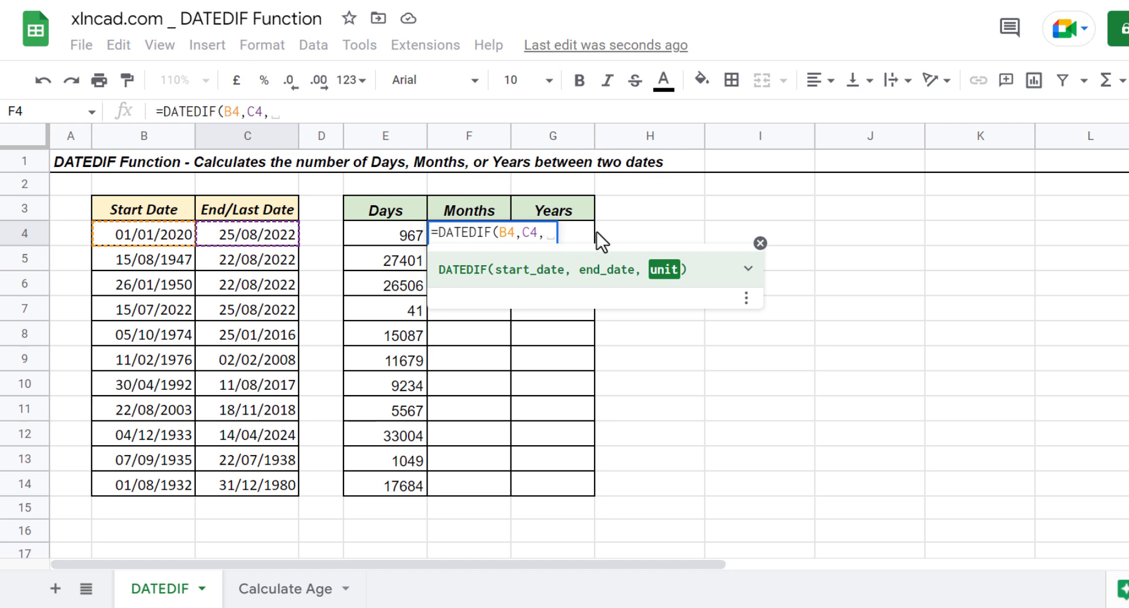
{"action": "type", "text": "\""}
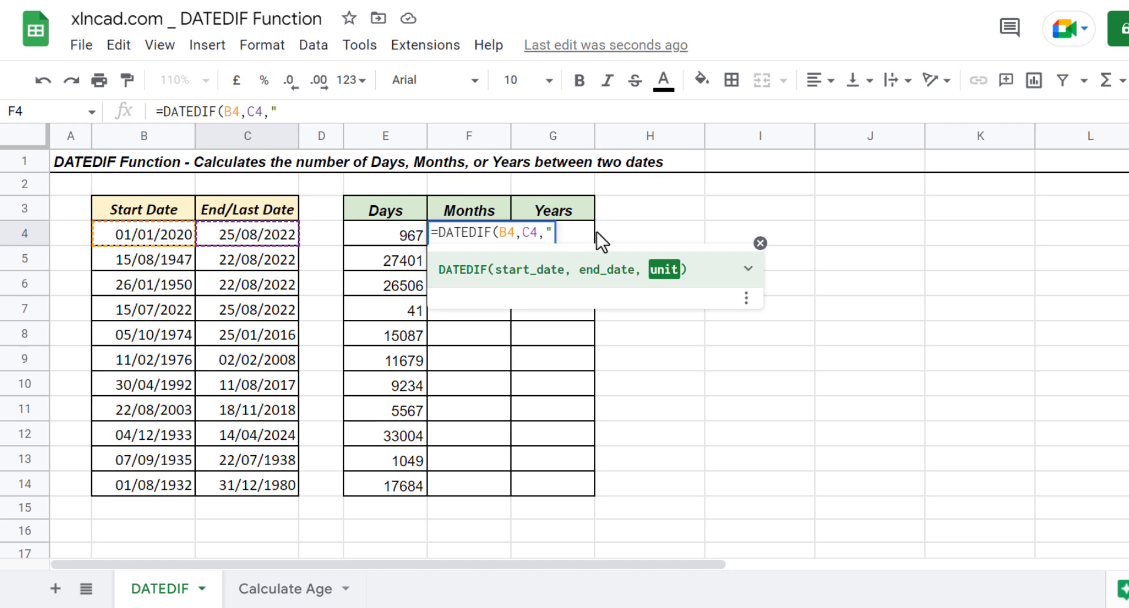
{"action": "type", "text": "M\""}
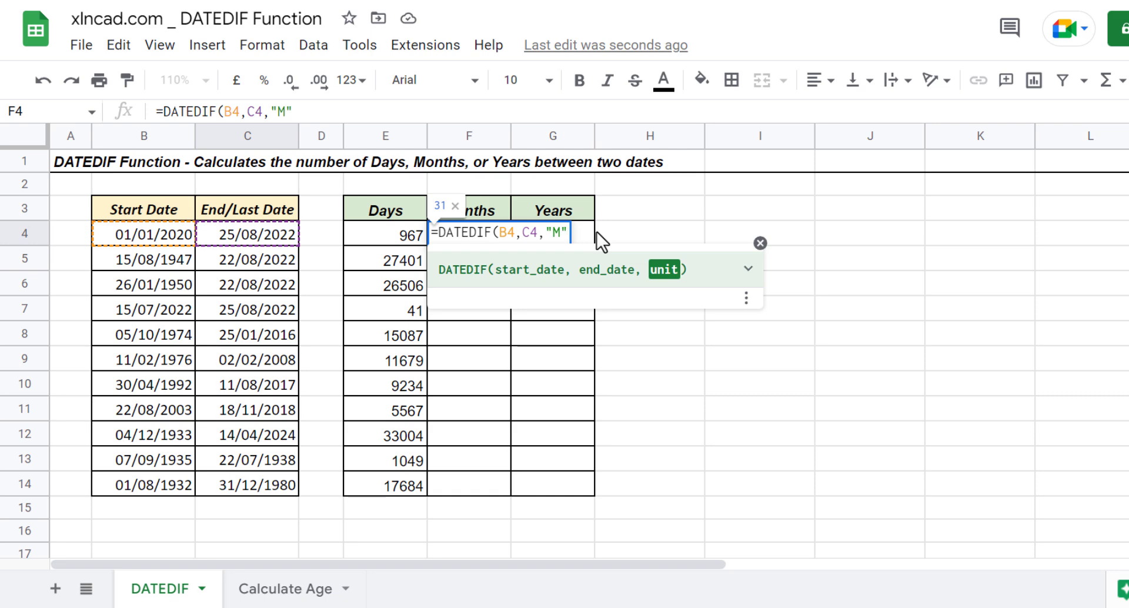
{"action": "type", "text": ")"}
{"action": "key", "text": "Return"}
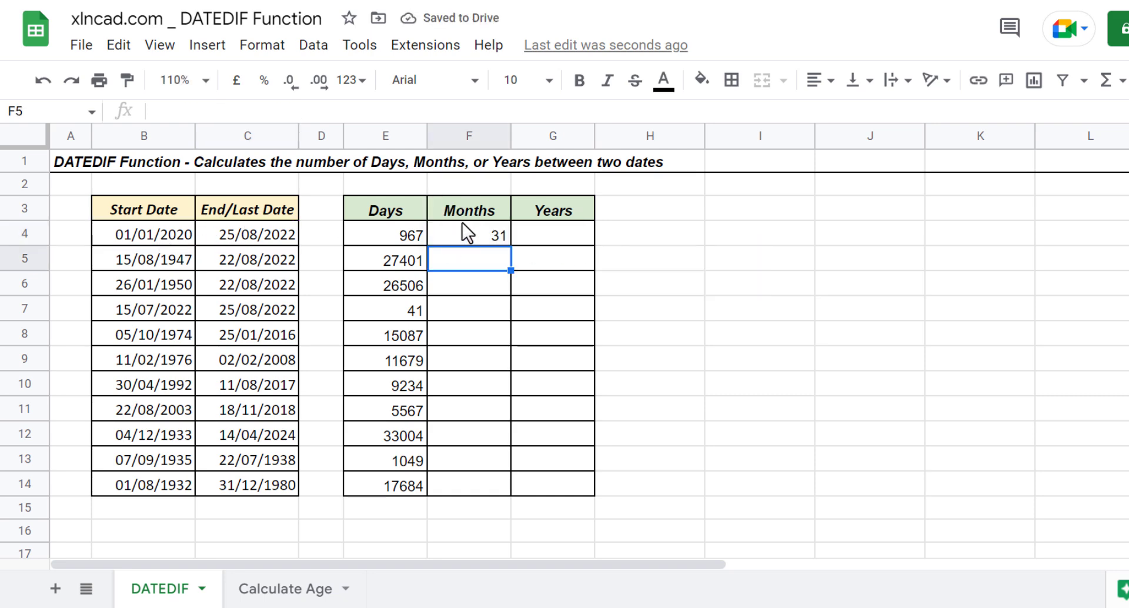
{"action": "left_click", "coordinate": [480, 238]}
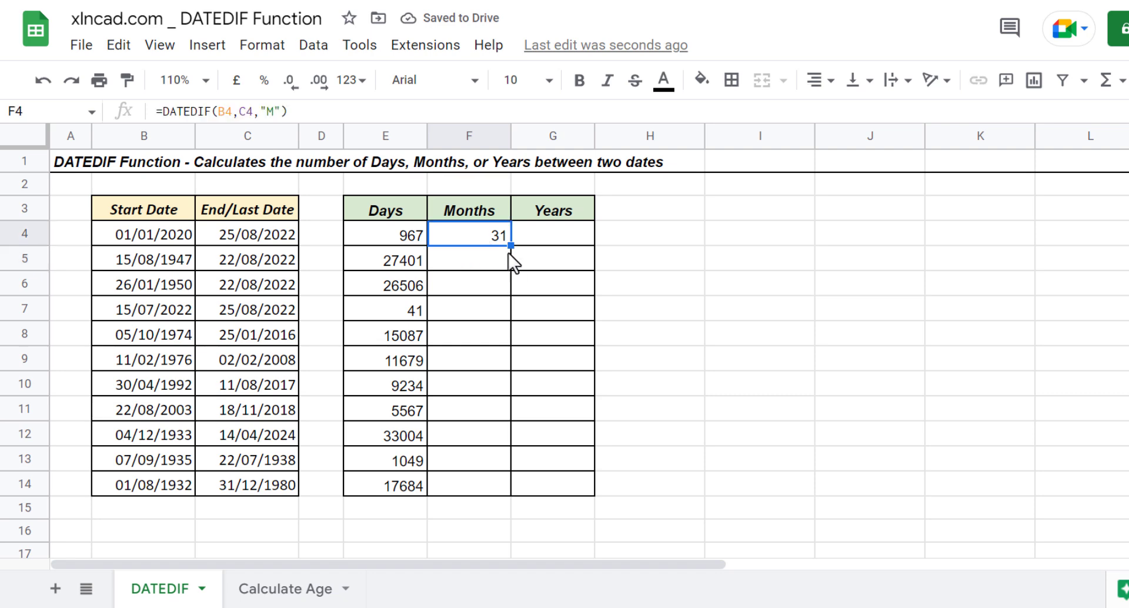
{"action": "left_click_drag", "start_coordinate": [511, 247], "coordinate": [507, 490]}
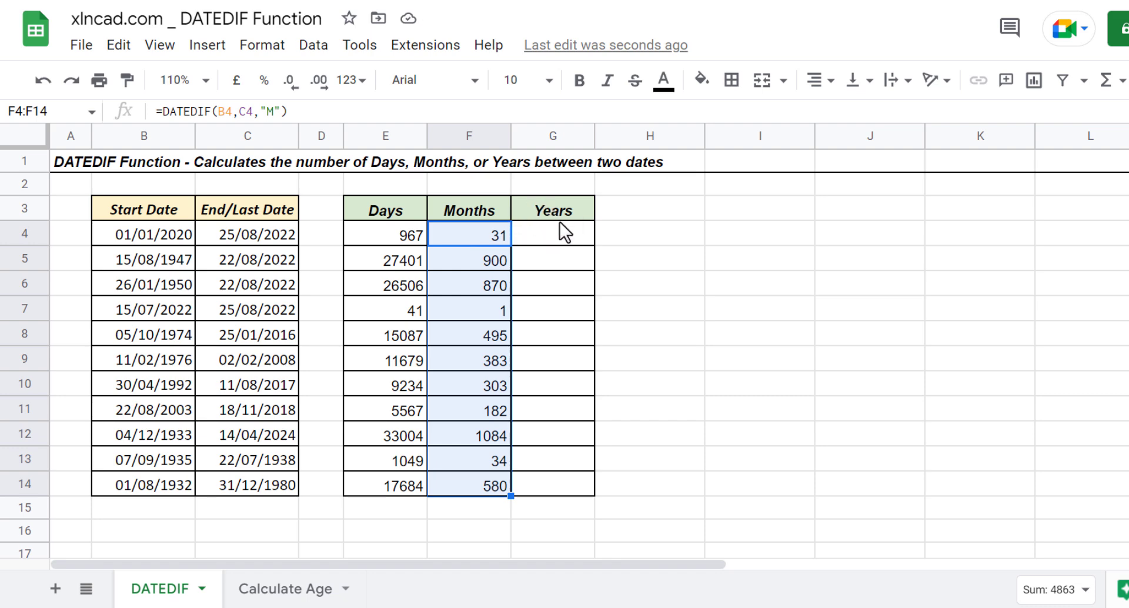
Enter the Years formula =DATEDIF(B4,C4,"Y") in G4
{"action": "left_click", "coordinate": [552, 232]}
{"action": "type", "text": "="}
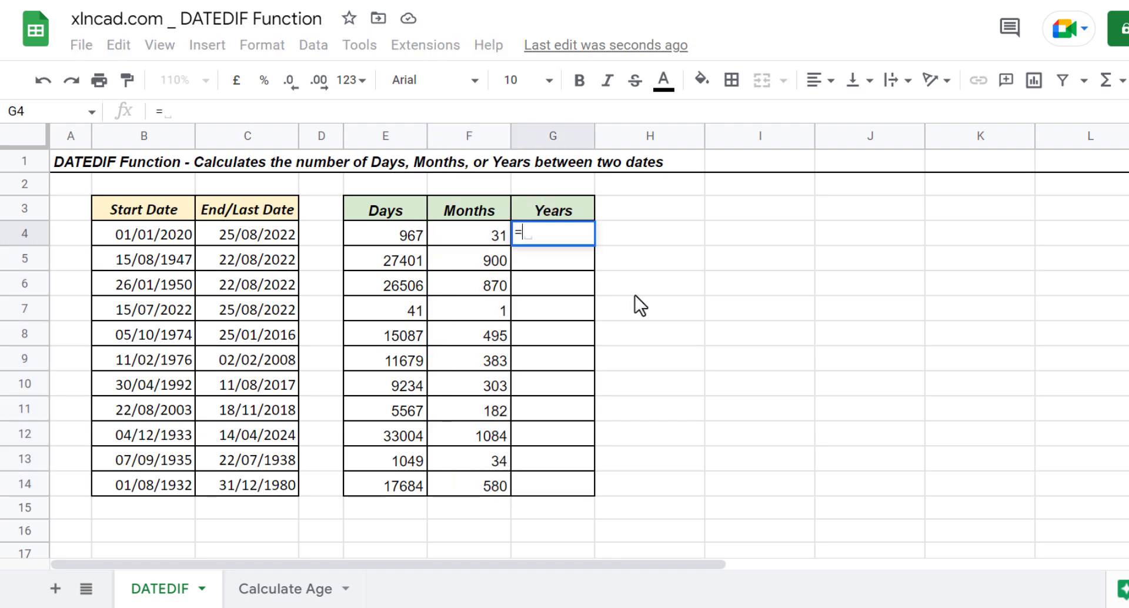
{"action": "type", "text": "DATEDIF"}
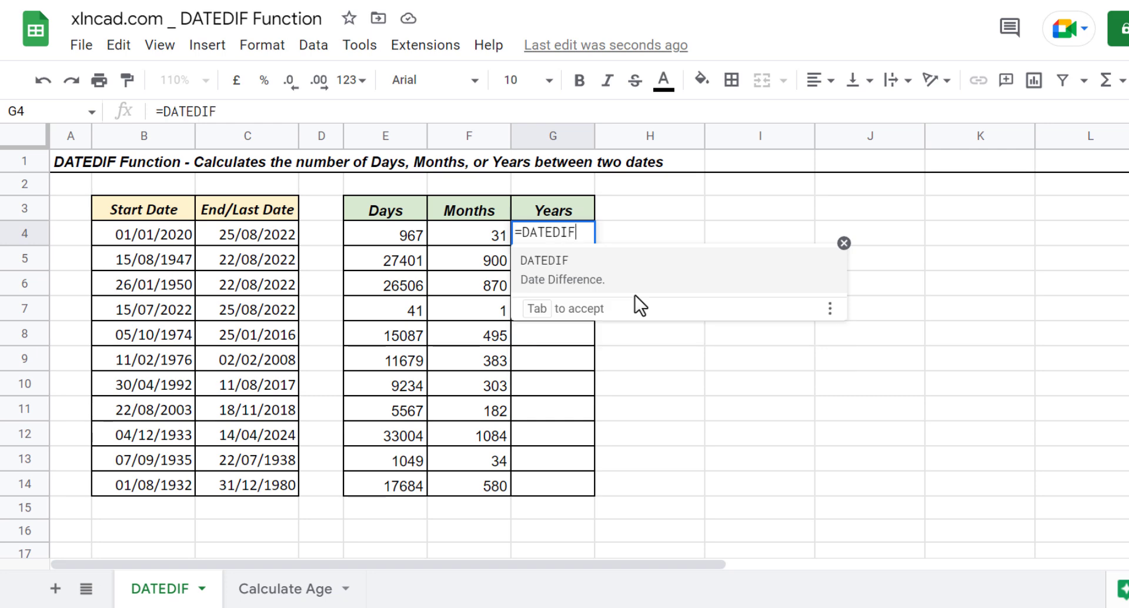
{"action": "type", "text": "("}
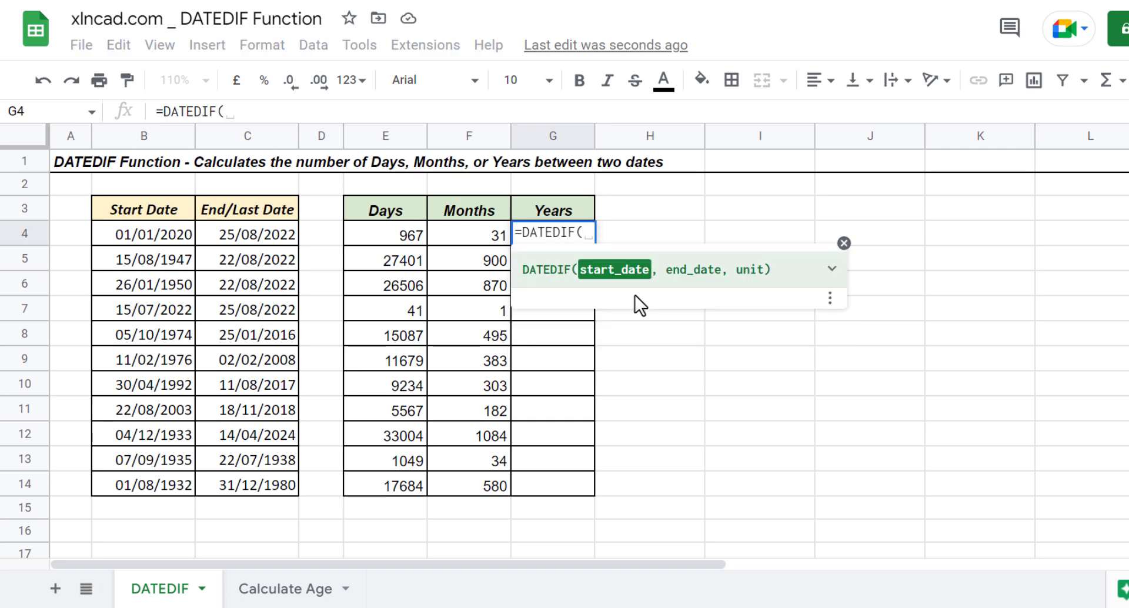
{"action": "left_click", "coordinate": [180, 239]}
{"action": "type", "text": ","}
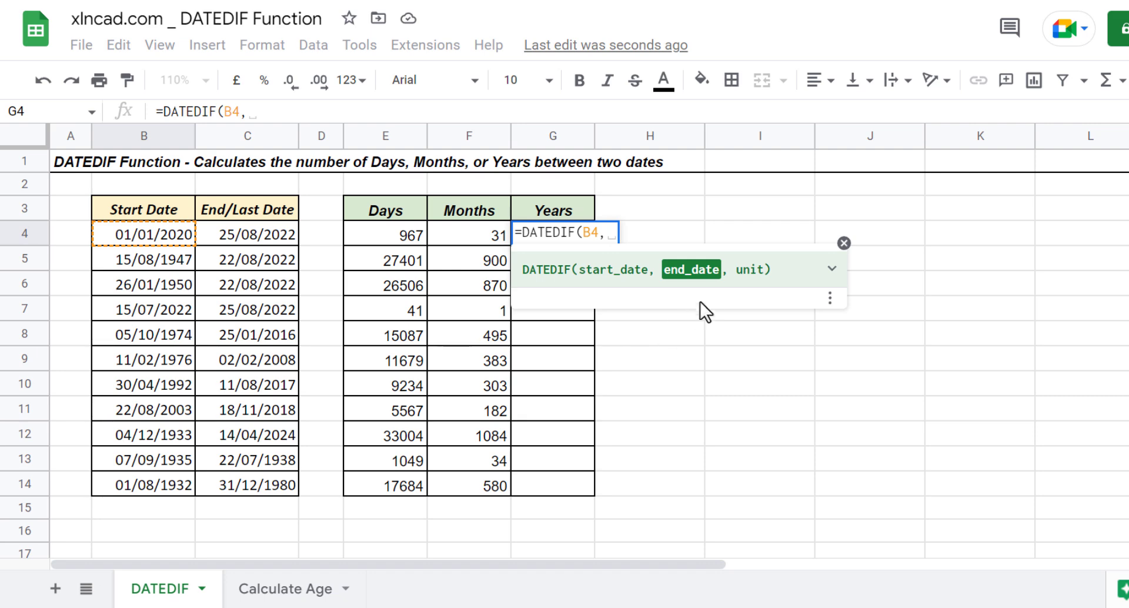
{"action": "left_click", "coordinate": [290, 230]}
{"action": "type", "text": ","}
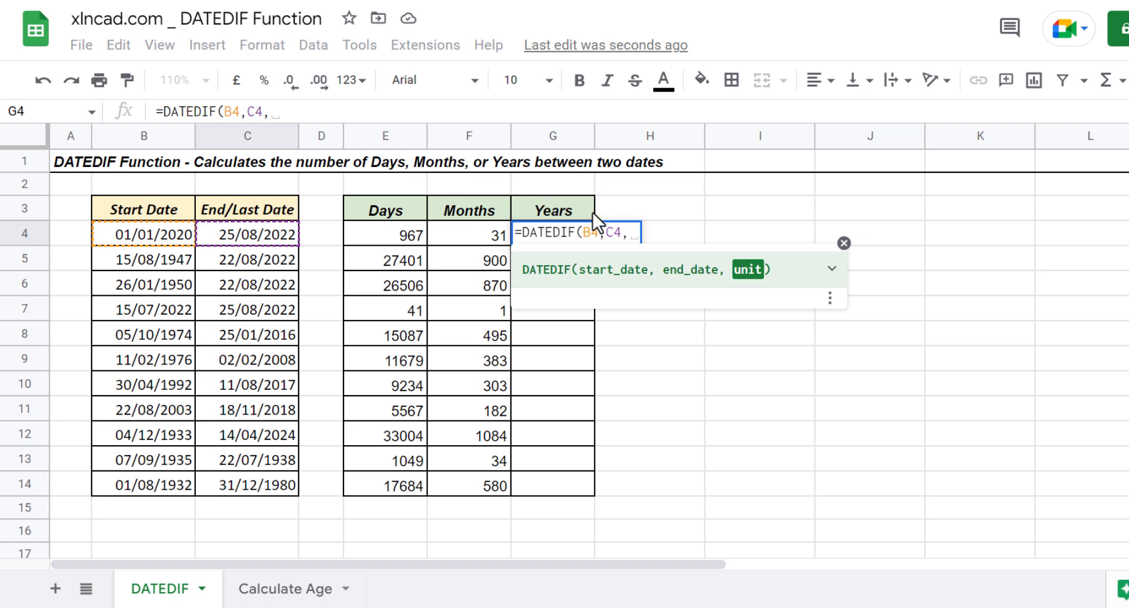
{"action": "type", "text": "\"Y\""}
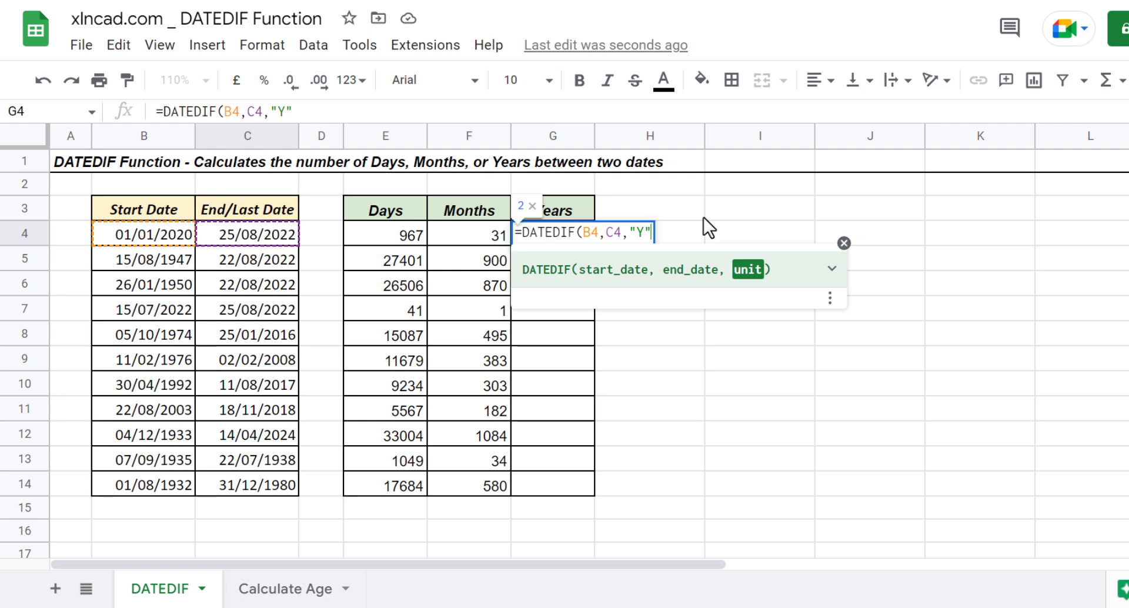
{"action": "key", "text": "Return"}
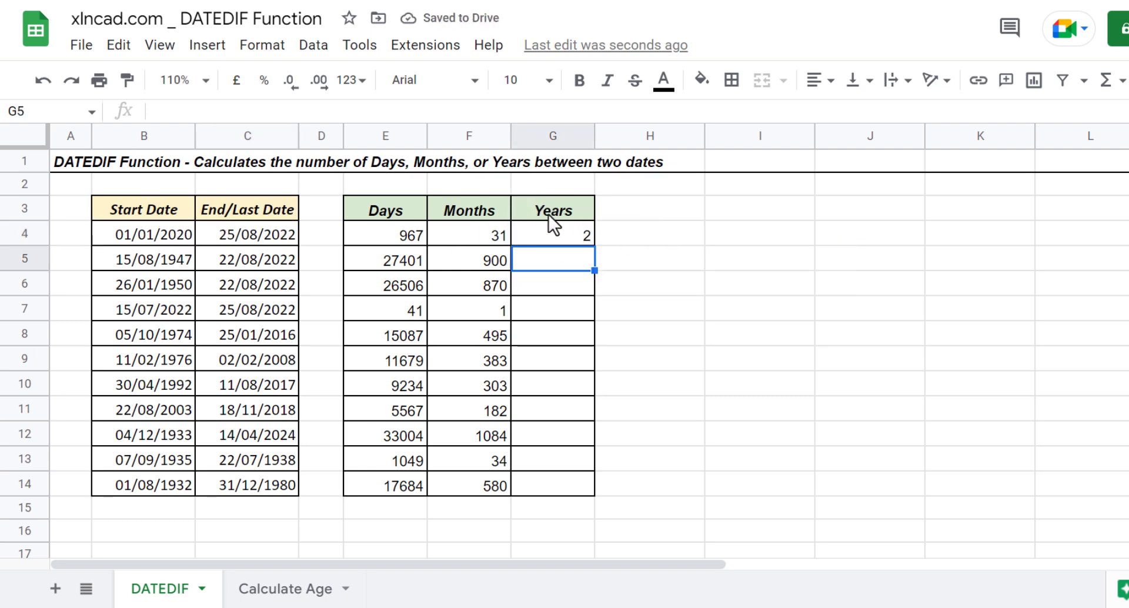
Copy the Years formula from G4 down through G14 and inspect the copied formula in G12
{"action": "left_click", "coordinate": [572, 243]}
{"action": "left_click_drag", "start_coordinate": [594, 245], "coordinate": [585, 491]}
{"action": "left_click", "coordinate": [570, 437]}
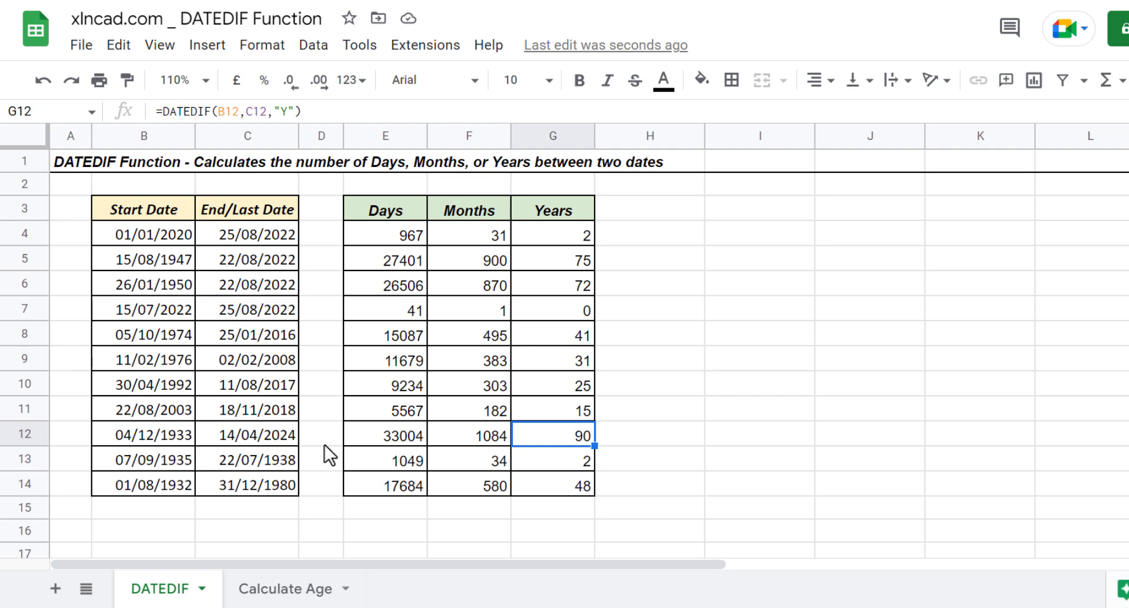
Open the Calculate Age sheet and look through its list of names and dates of birth
{"action": "left_click", "coordinate": [257, 593]}
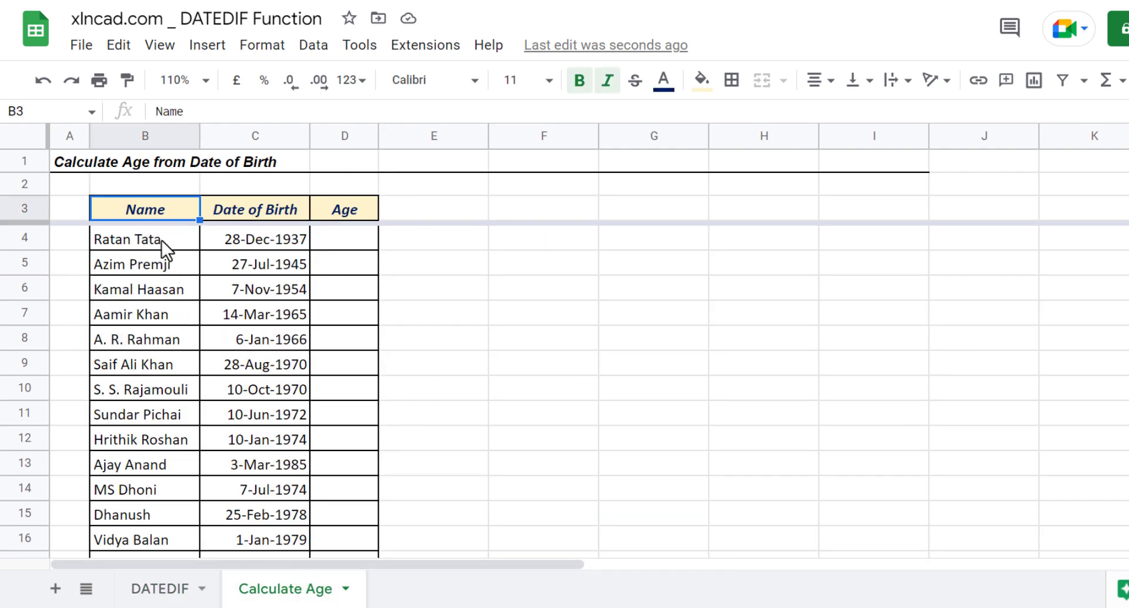
{"action": "scroll", "coordinate": [170, 388], "scroll_direction": "down", "scroll_amount": 3}
{"action": "scroll", "coordinate": [176, 412], "scroll_direction": "up", "scroll_amount": 3}
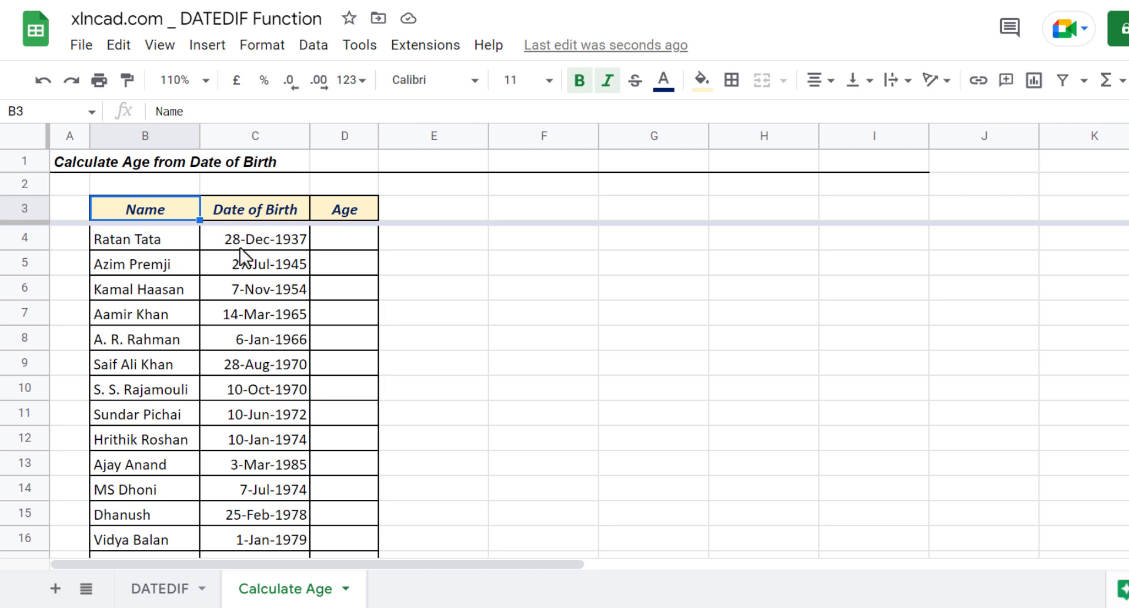
Enter the age formula =DATEDIF(C4,TODAY(),"Y") in D4 under Age
{"action": "left_click", "coordinate": [340, 240]}
{"action": "type", "text": "="}
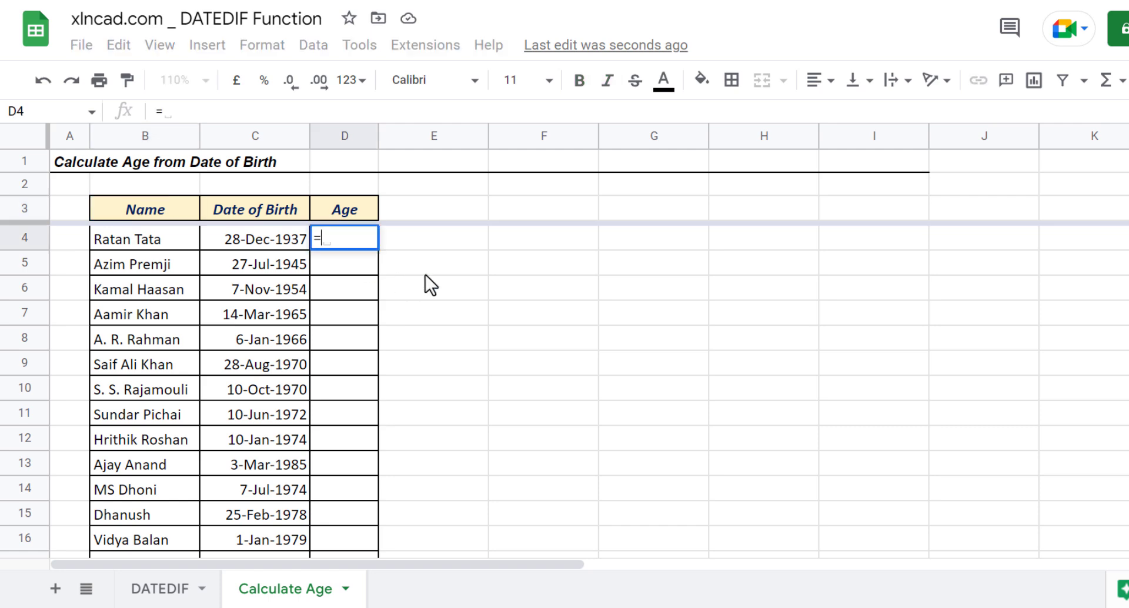
{"action": "type", "text": "DATEDIF("}
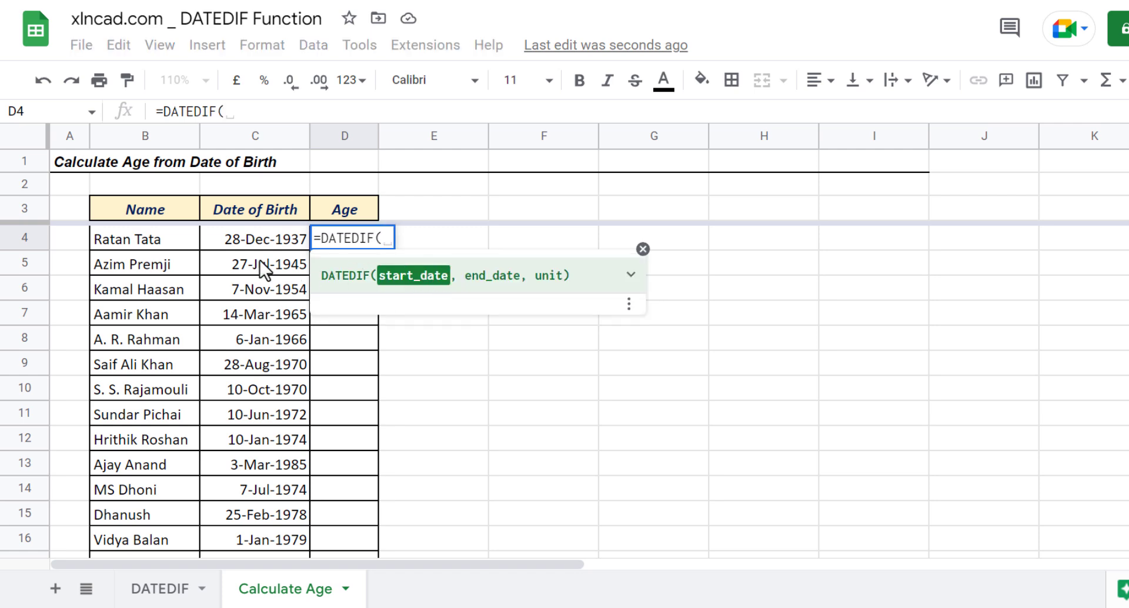
{"action": "left_click", "coordinate": [239, 236]}
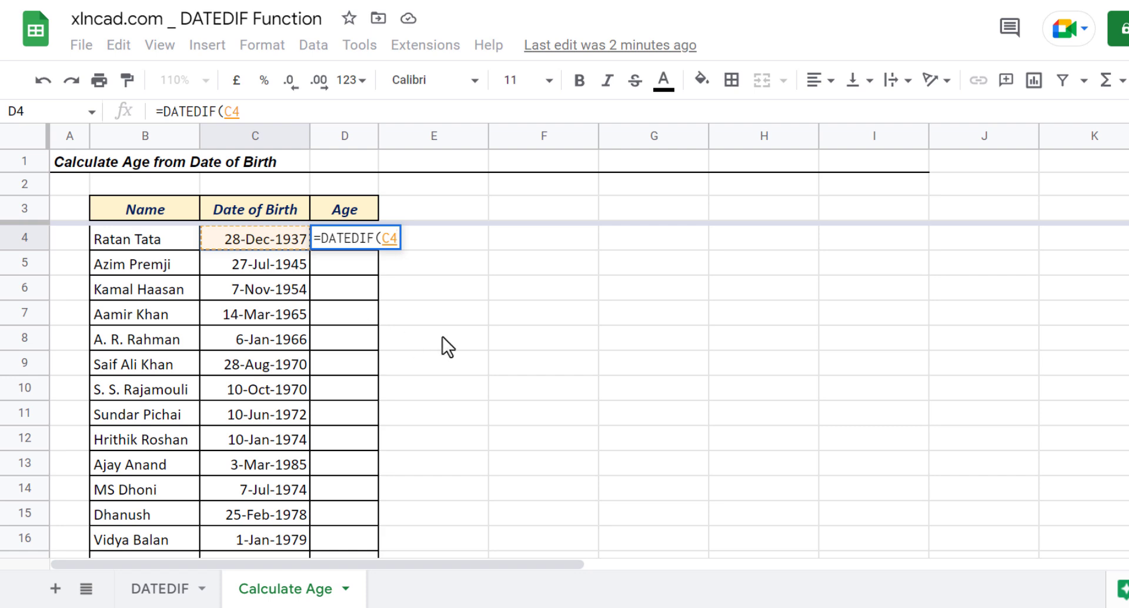
{"action": "type", "text": ","}
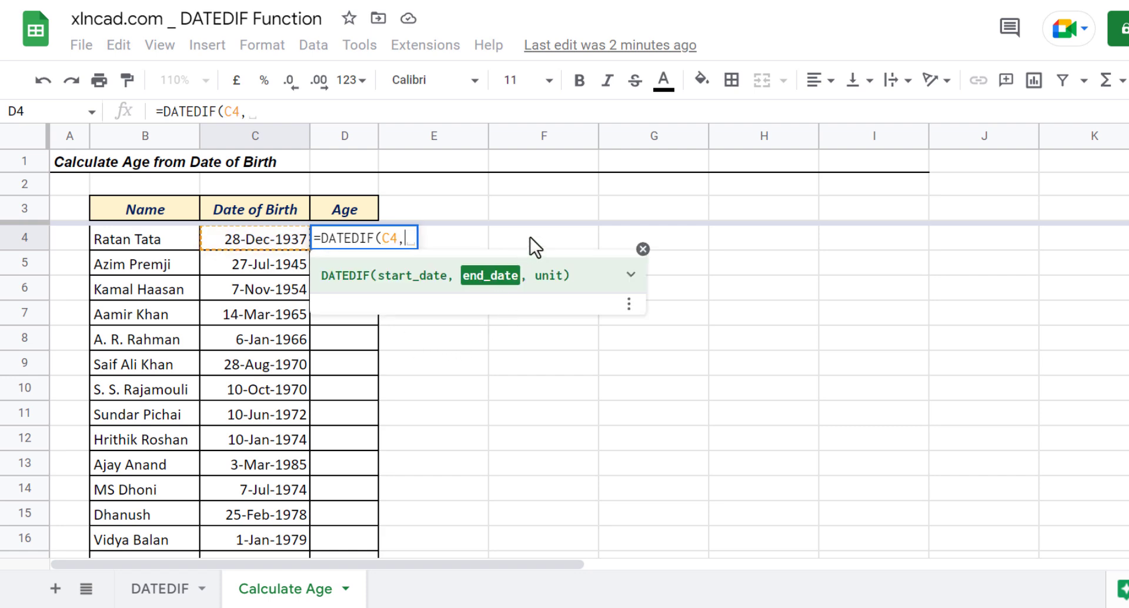
{"action": "type", "text": "TODAY("}
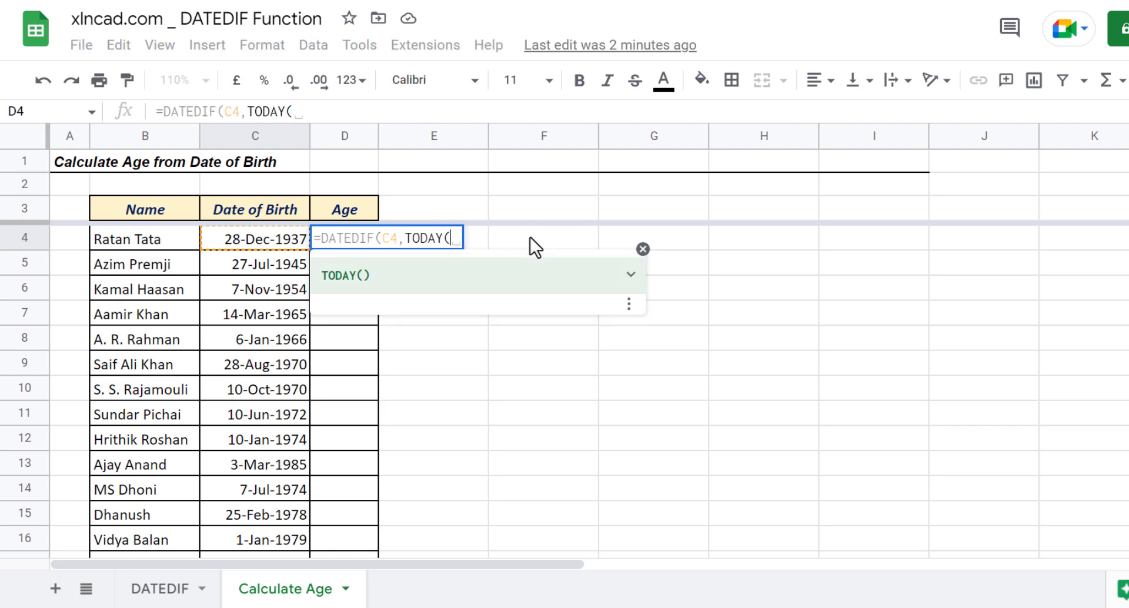
{"action": "type", "text": "), "}
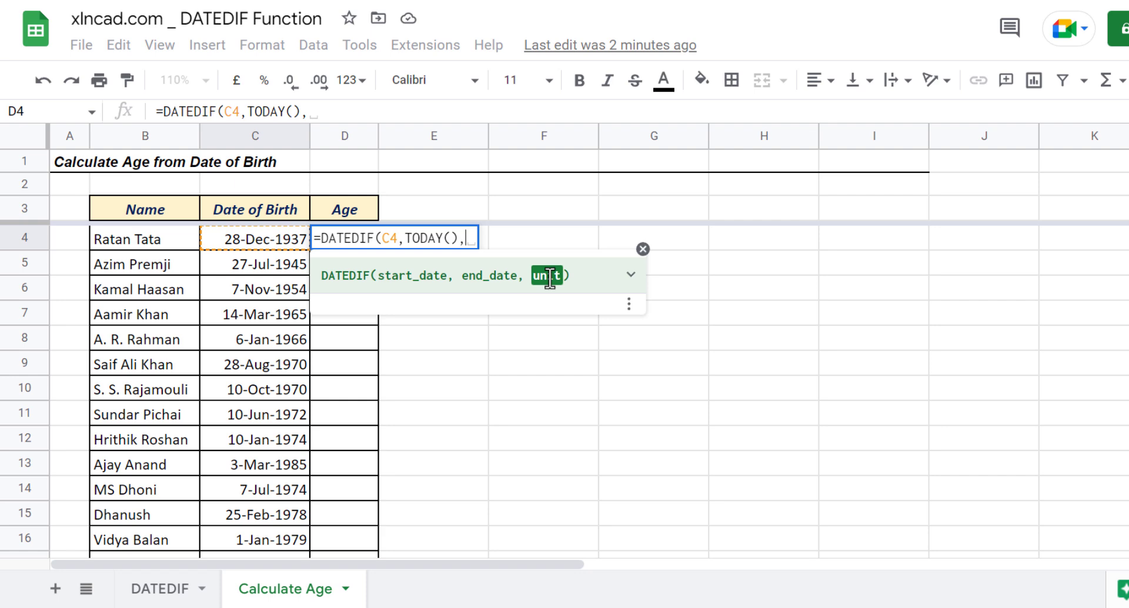
{"action": "type", "text": "\"Y"}
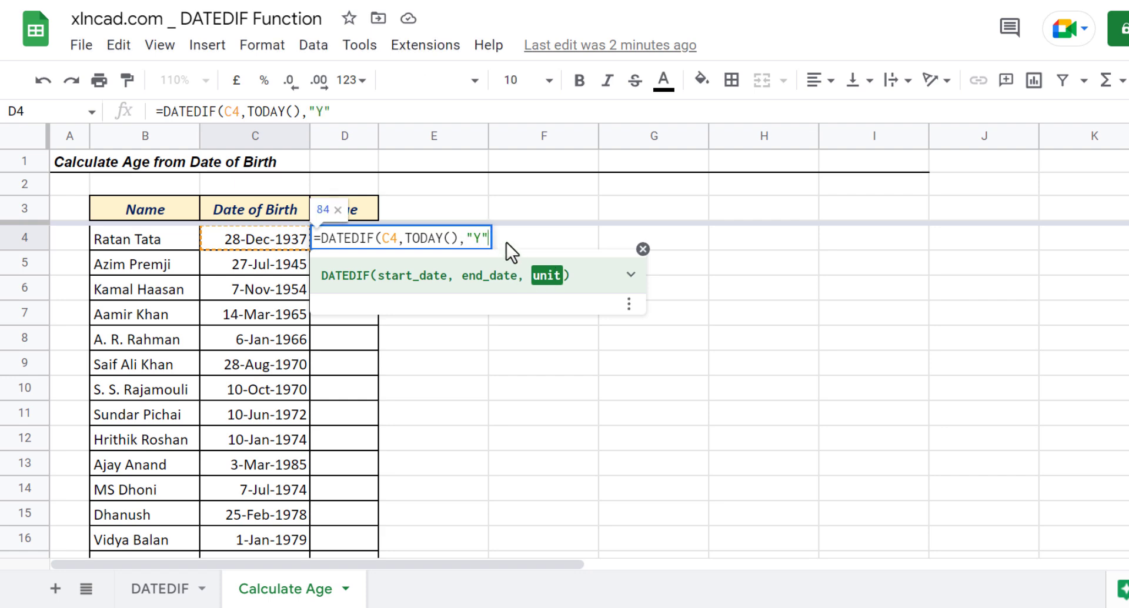
{"action": "type", "text": ")"}
{"action": "key", "text": "Return"}
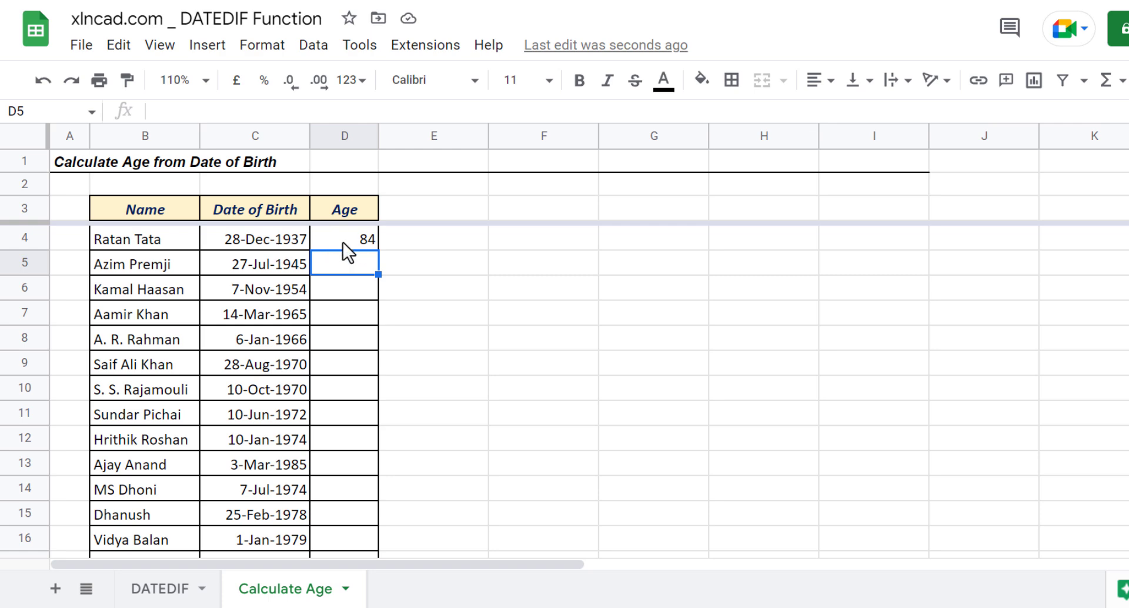
Copy the age formula from D4 down through D20
{"action": "left_click", "coordinate": [356, 240]}
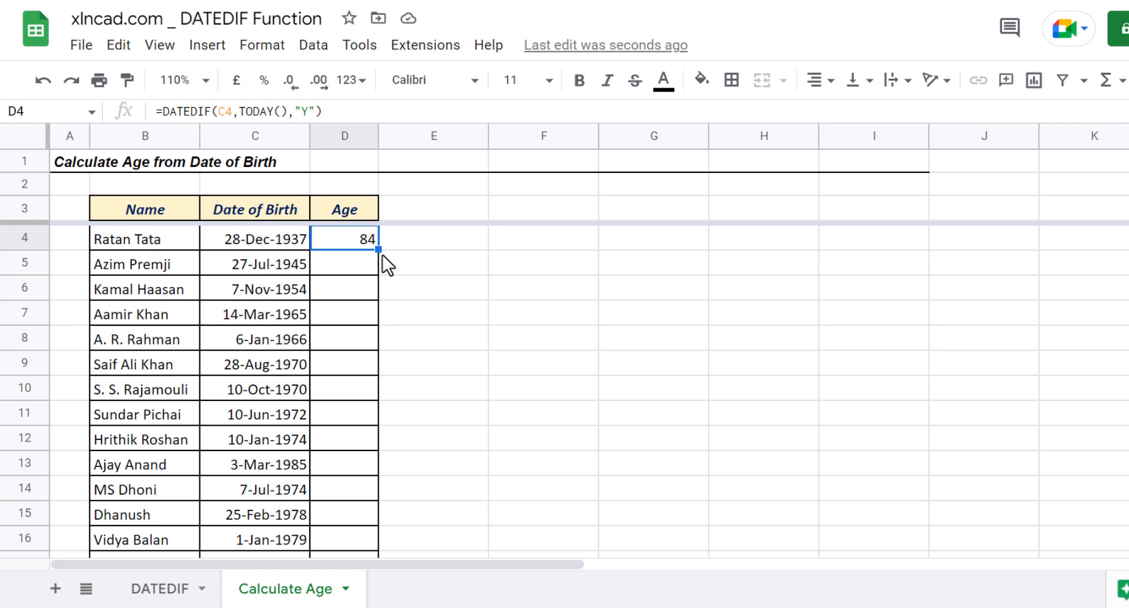
{"action": "left_click_drag", "start_coordinate": [378, 250], "coordinate": [378, 465]}
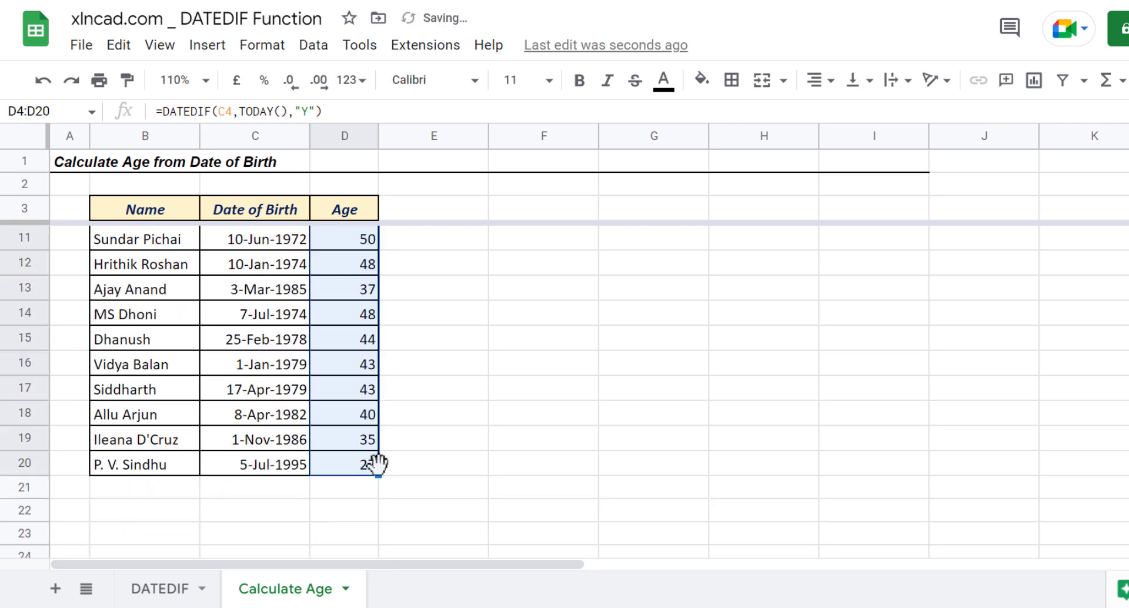
{"action": "scroll", "coordinate": [379, 453], "scroll_direction": "up", "scroll_amount": 3}
Check the copied age formulas further down the Age column, including D16, D18 and D20
{"action": "left_click", "coordinate": [159, 320]}
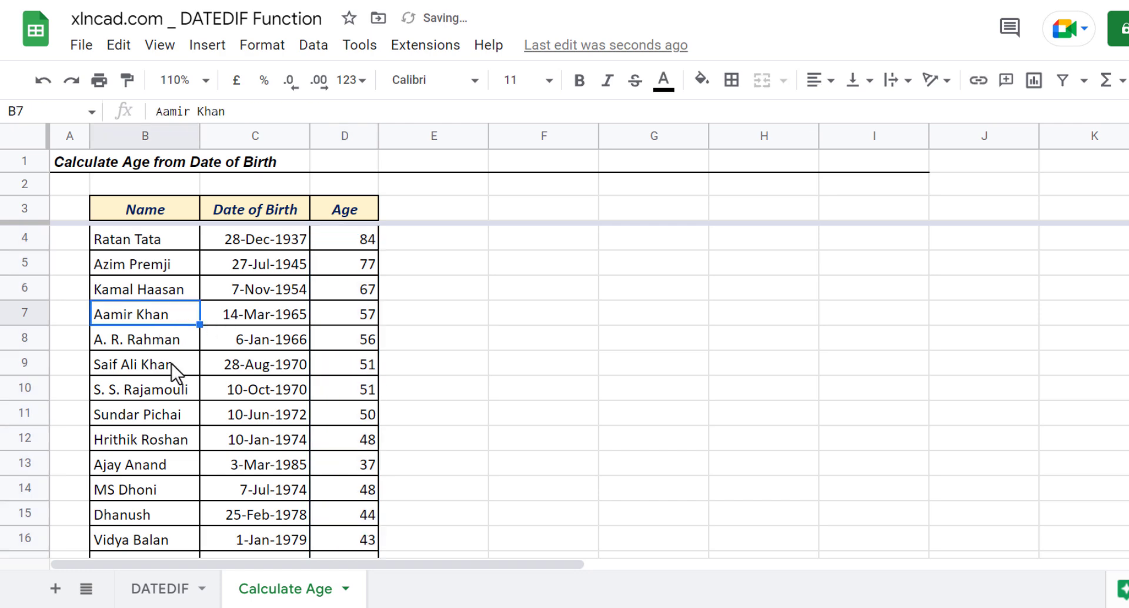
{"action": "scroll", "coordinate": [171, 363], "scroll_direction": "down", "scroll_amount": 3}
{"action": "left_click", "coordinate": [354, 317]}
{"action": "left_click", "coordinate": [356, 362]}
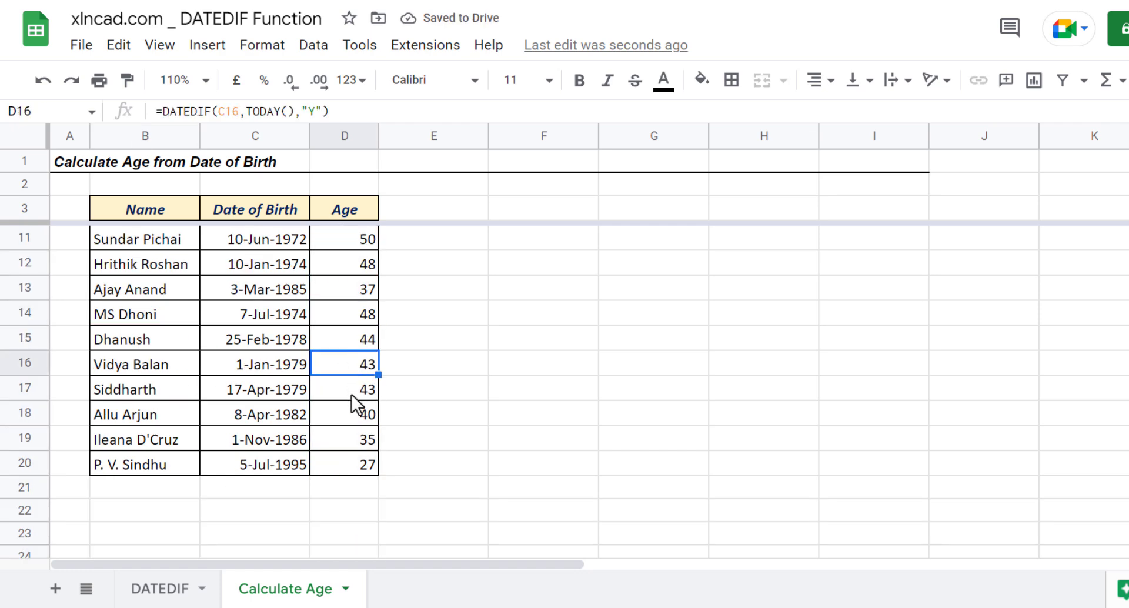
{"action": "left_click", "coordinate": [349, 419]}
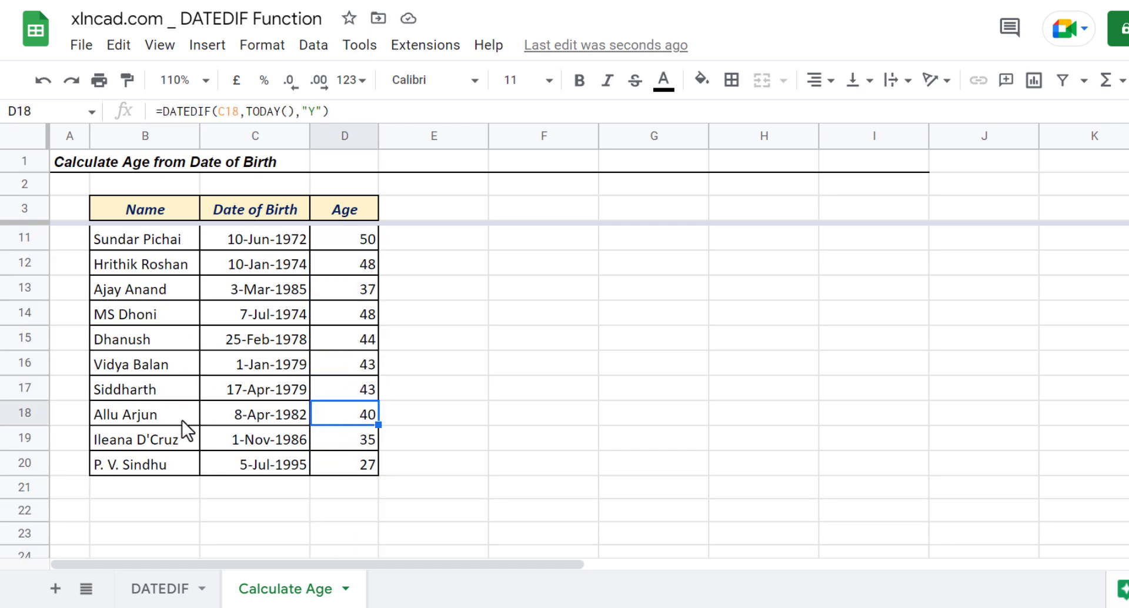
{"action": "left_click", "coordinate": [346, 470]}
{"action": "scroll", "coordinate": [338, 387], "scroll_direction": "up", "scroll_amount": 3}
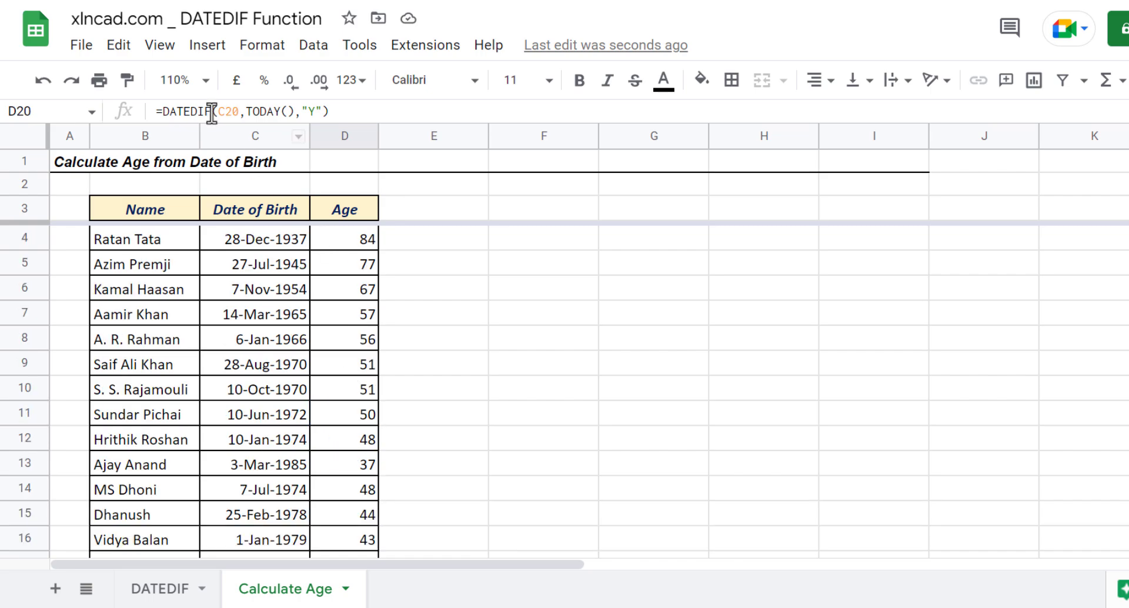